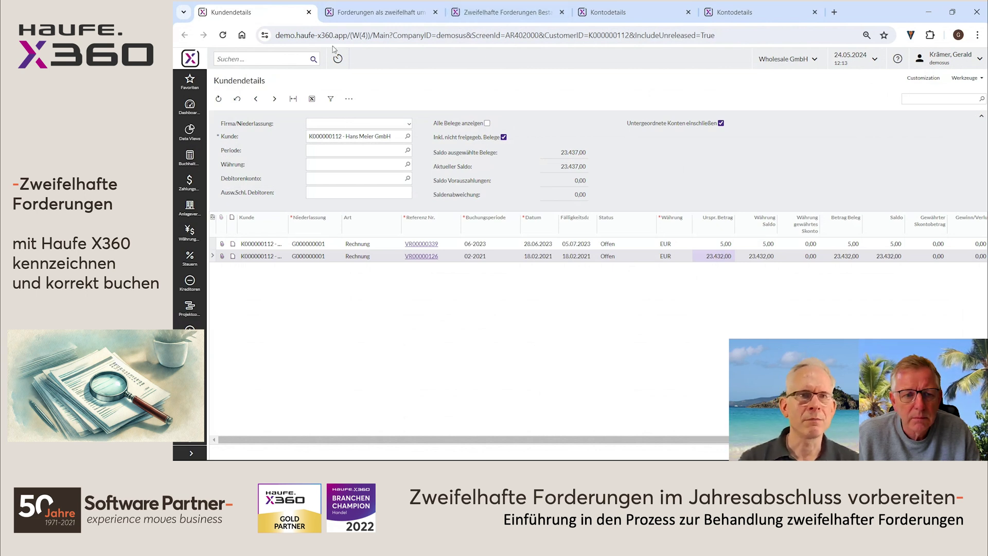
Filter the list Forderungen als zweifelhaft umbuchen by the customer ID copied from the Kundendetails page
{"action": "left_click", "coordinate": [383, 21]}
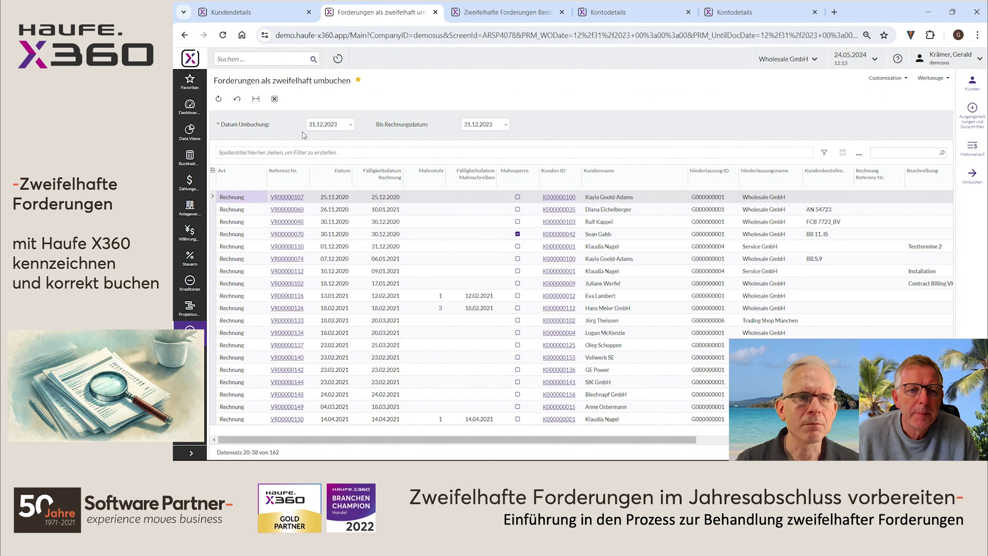
{"action": "left_click", "coordinate": [245, 128]}
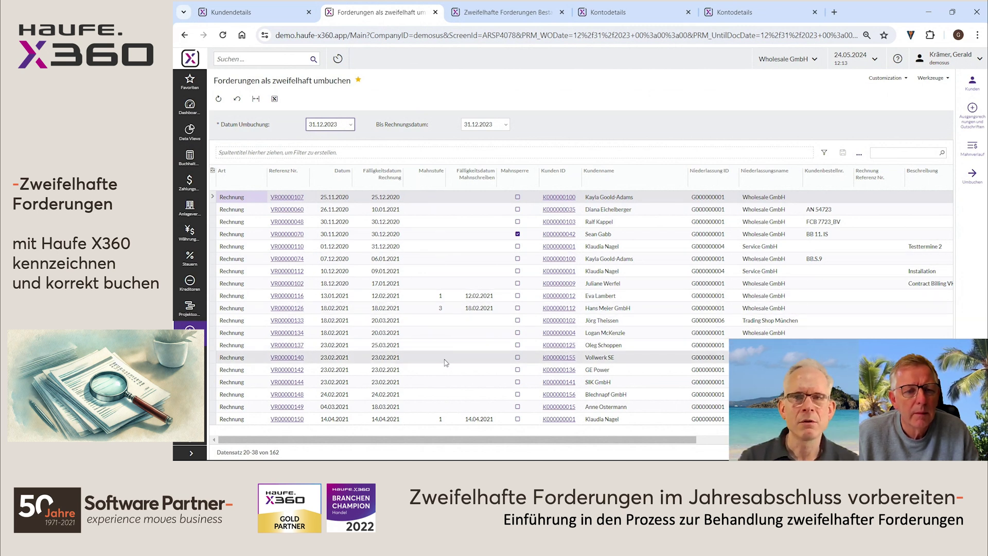
{"action": "left_click", "coordinate": [247, 12]}
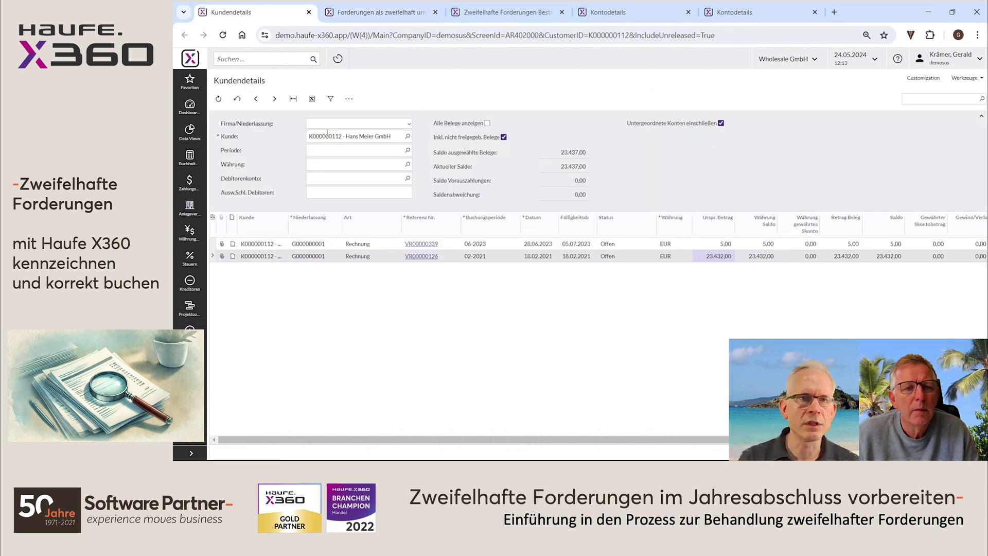
{"action": "double_click", "coordinate": [326, 133]}
{"action": "right_click", "coordinate": [327, 135]}
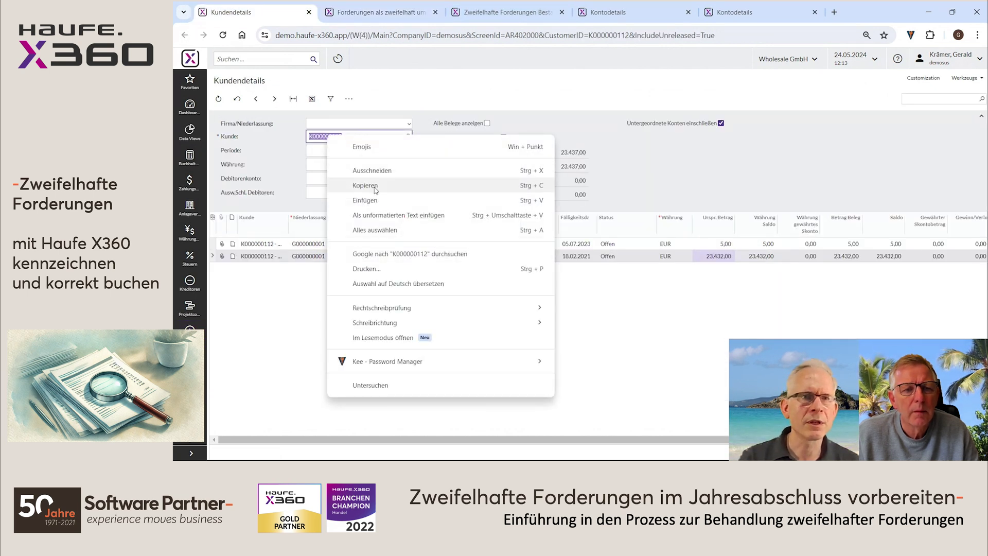
{"action": "left_click", "coordinate": [365, 186]}
{"action": "left_click", "coordinate": [381, 12]}
{"action": "left_click", "coordinate": [900, 155]}
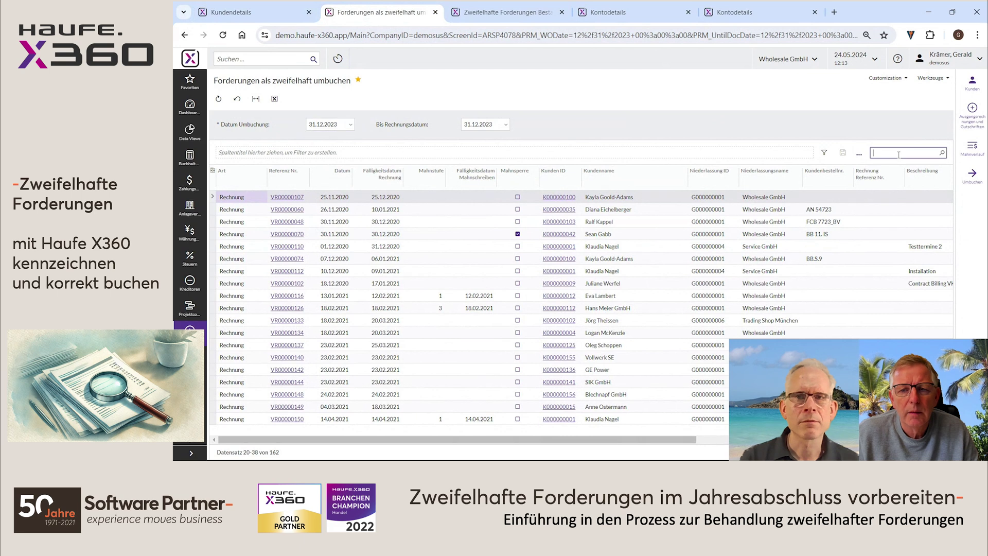
{"action": "right_click", "coordinate": [900, 155]}
{"action": "left_click", "coordinate": [782, 256]}
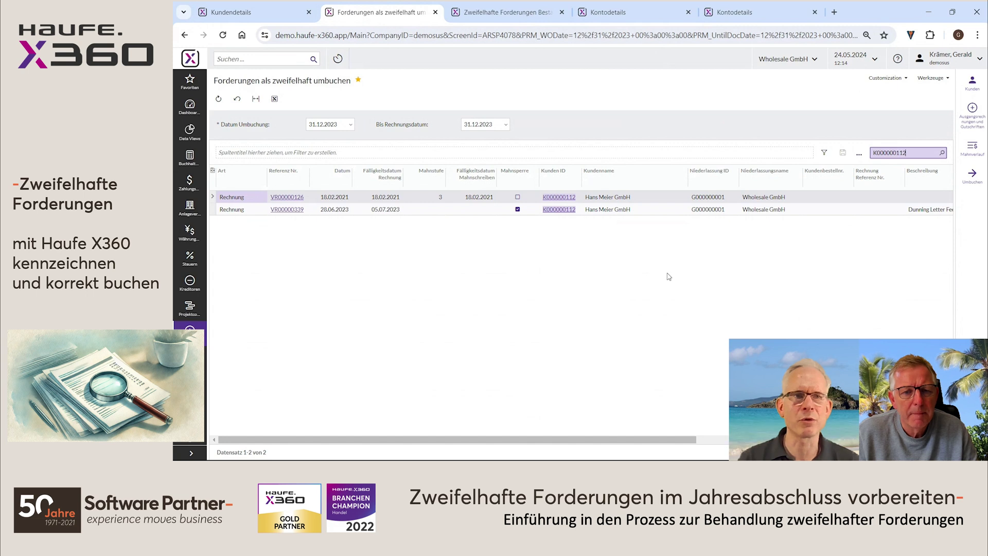
{"action": "left_click", "coordinate": [186, 80]}
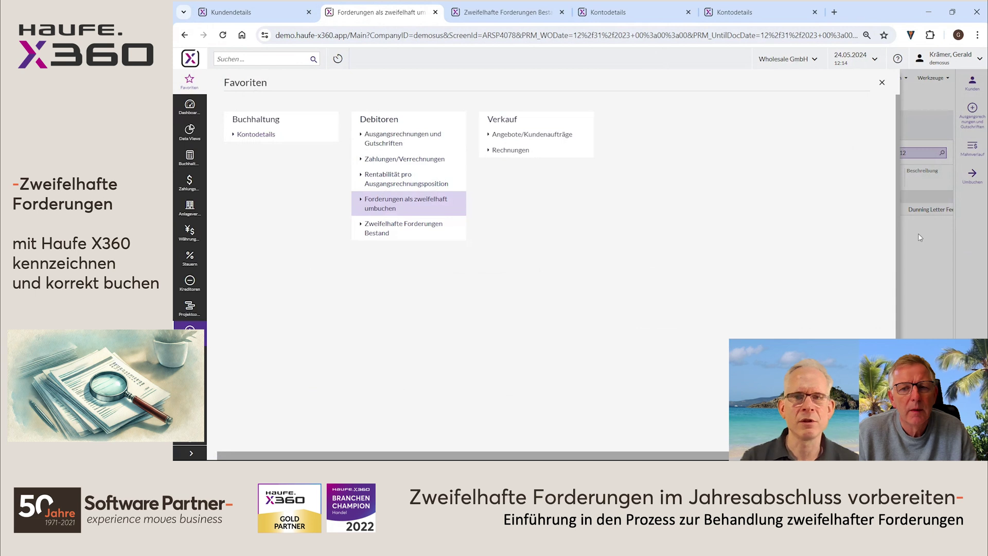
{"action": "left_click", "coordinate": [938, 282]}
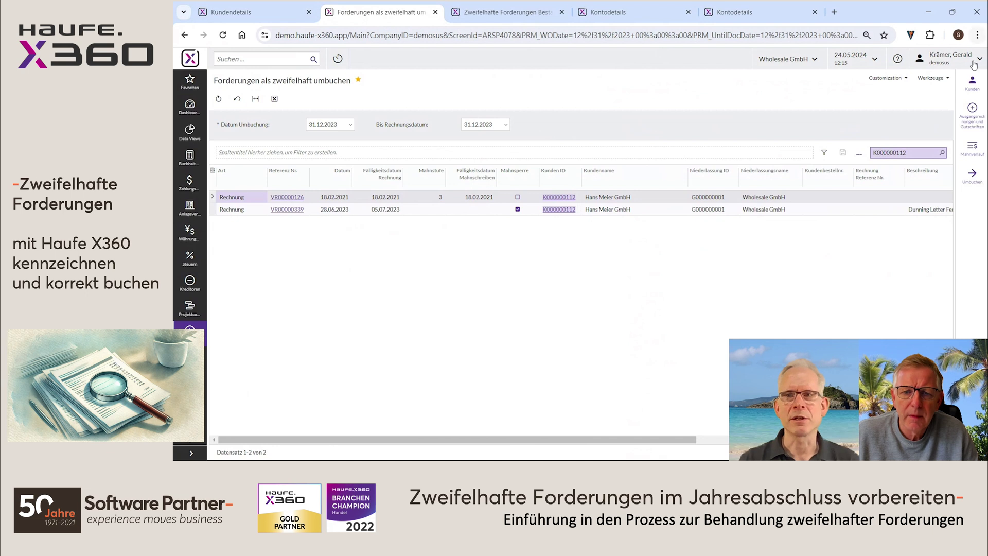
Review the customer record beside the list, including its Aktivitäten and Allgemein sections
{"action": "left_click", "coordinate": [972, 81]}
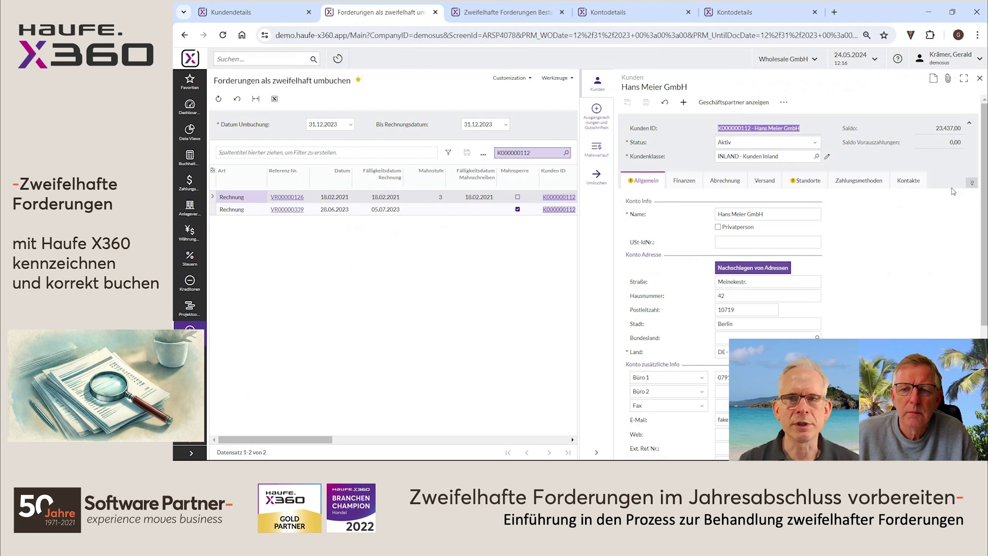
{"action": "left_click", "coordinate": [971, 184]}
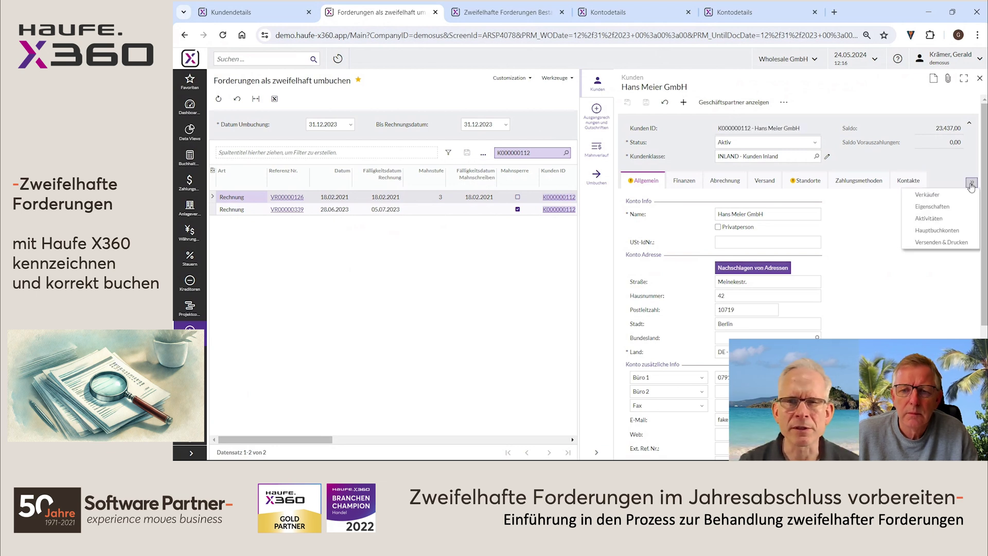
{"action": "left_click", "coordinate": [929, 219]}
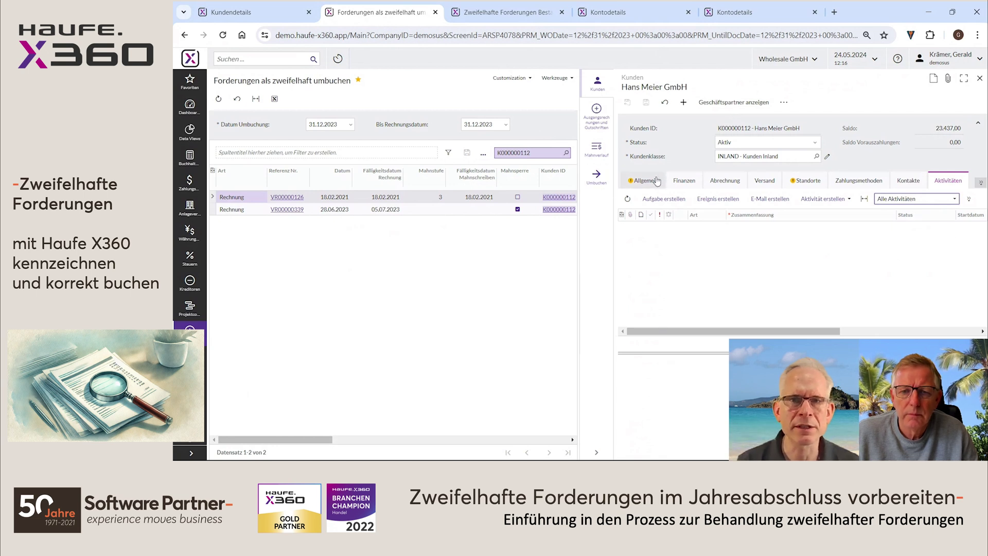
{"action": "left_click", "coordinate": [646, 180]}
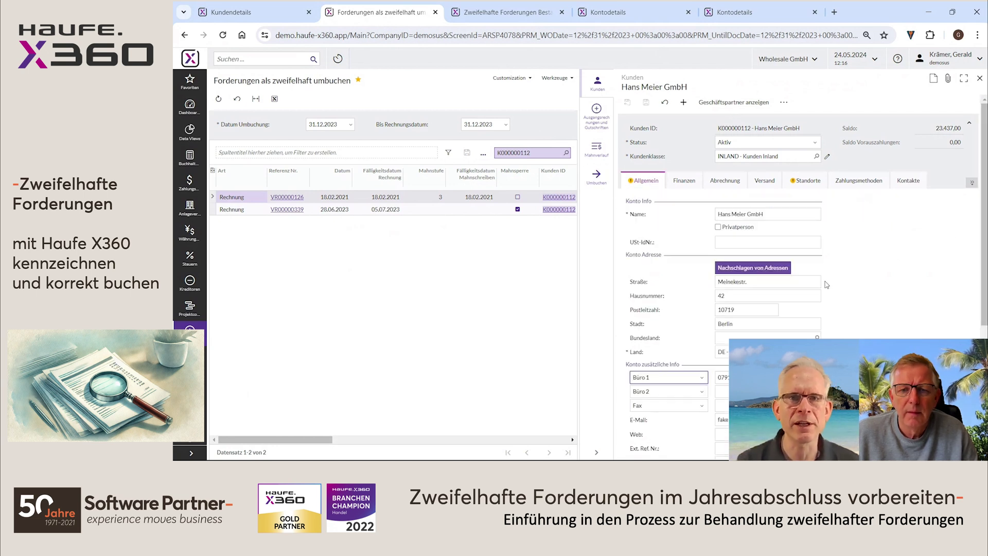
Examine the details, dunning history and Umbuchen form of the invoice dated 18.02.2021
{"action": "left_click", "coordinate": [597, 125]}
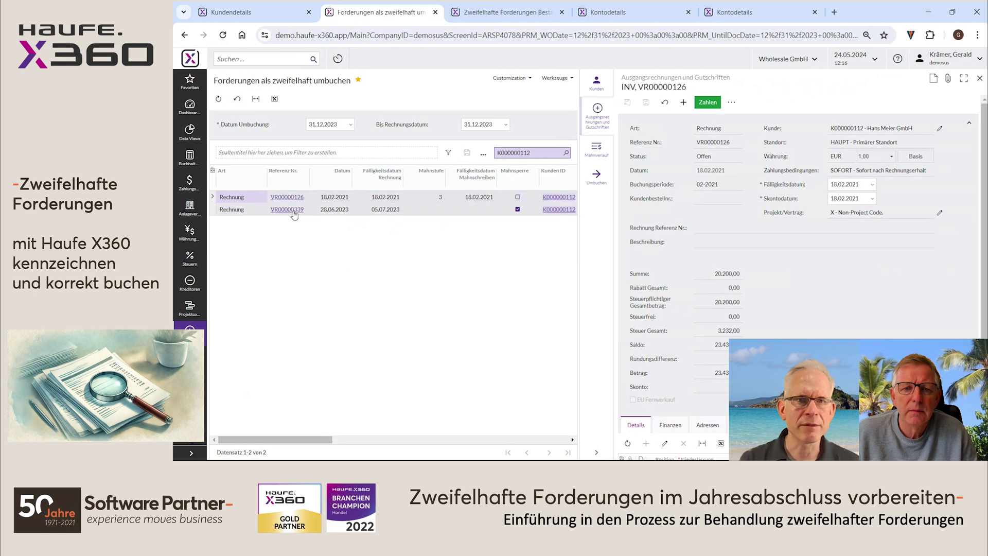
{"action": "scroll", "coordinate": [701, 309], "scroll_direction": "down", "scroll_amount": 1}
{"action": "scroll", "coordinate": [701, 309], "scroll_direction": "down", "scroll_amount": 3}
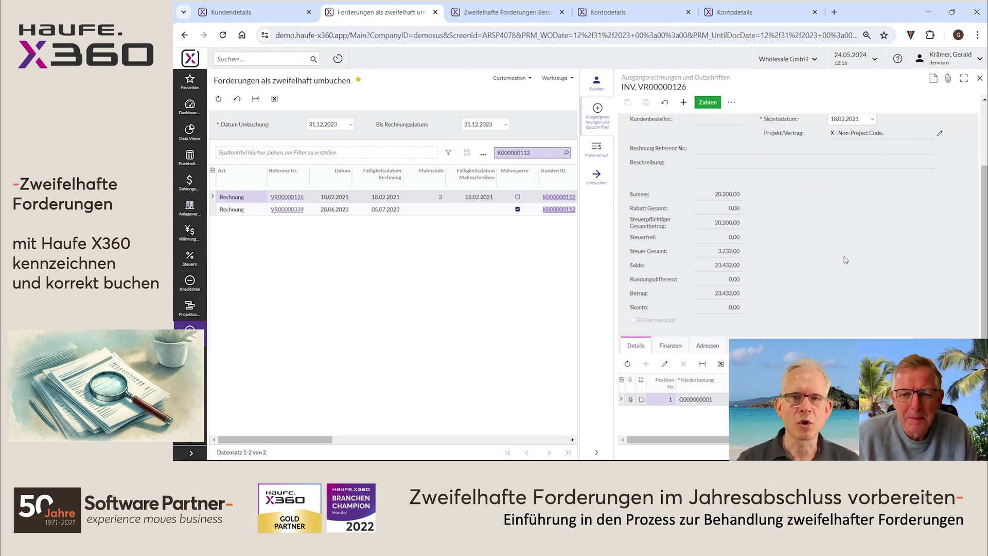
{"action": "left_click", "coordinate": [596, 149]}
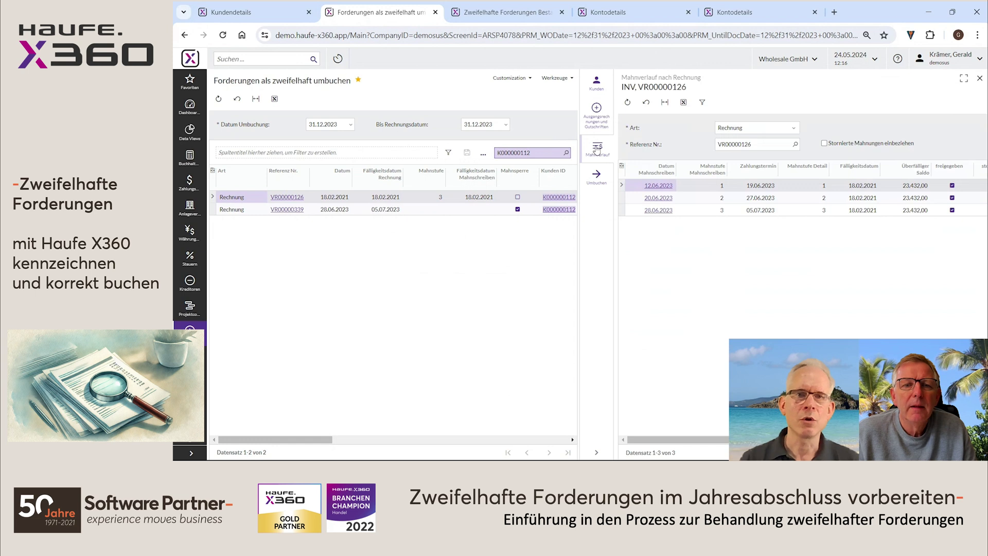
{"action": "left_click", "coordinate": [596, 180]}
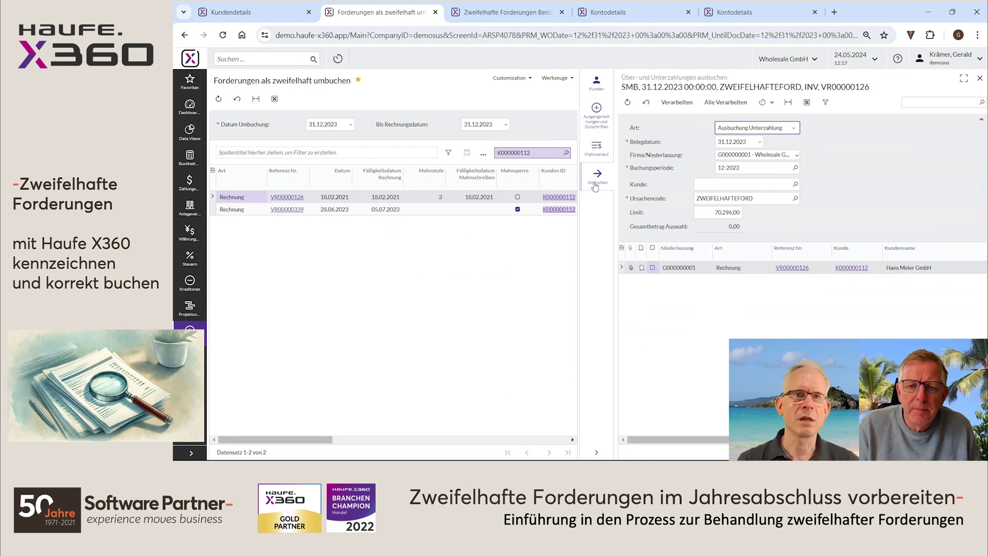
Check the customer's open items and the 2023 account details of ledger accounts 1200 and 1240
{"action": "left_click", "coordinate": [230, 10]}
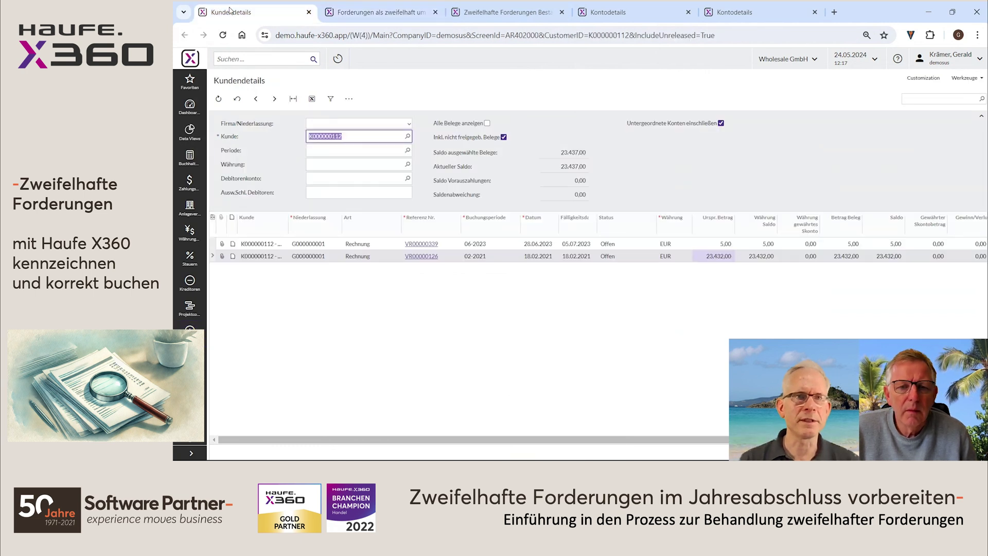
{"action": "left_click", "coordinate": [607, 16]}
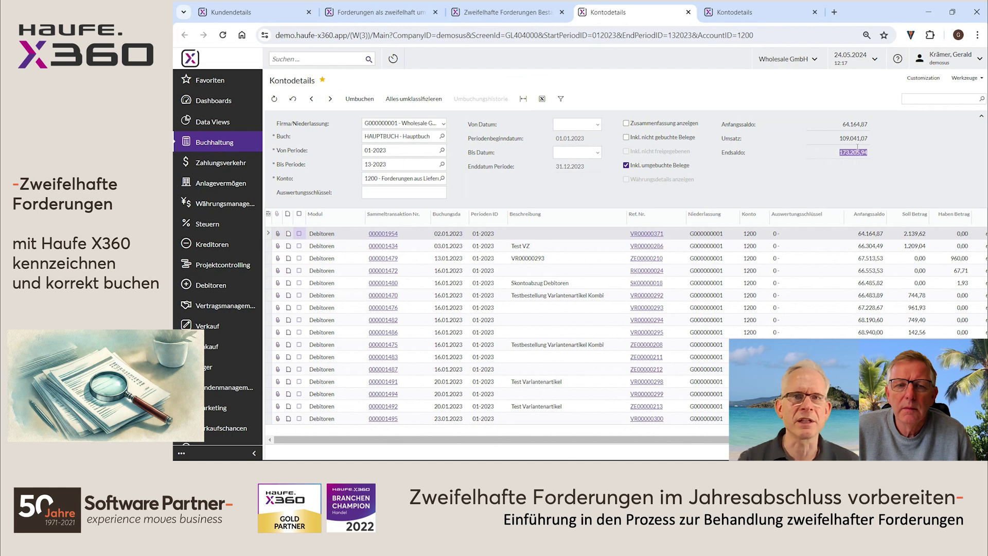
{"action": "left_click", "coordinate": [734, 15]}
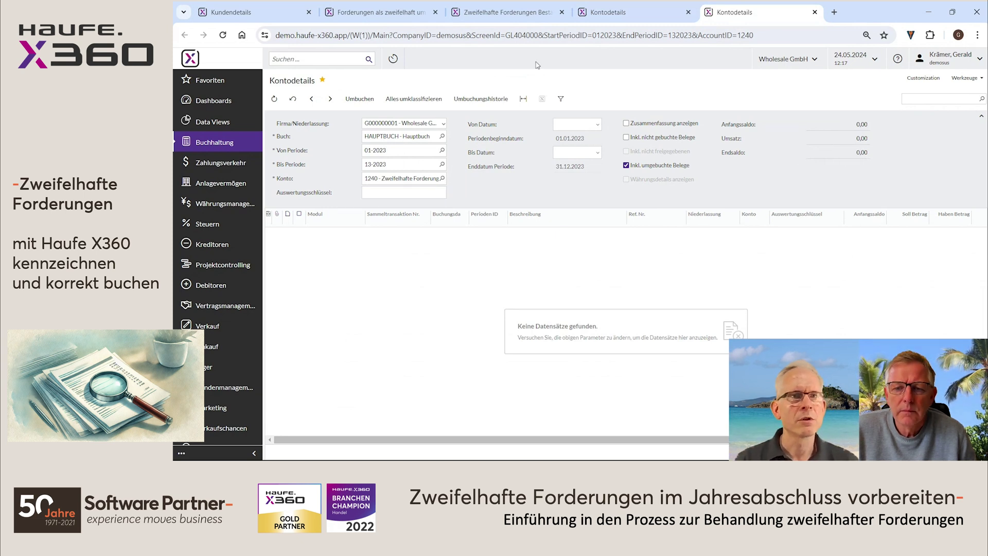
Process the rebooking of the invoice dated 18.02.2021 with reason code ZWEIFELHAFTEFORD and refresh the receivables list
{"action": "left_click", "coordinate": [386, 14]}
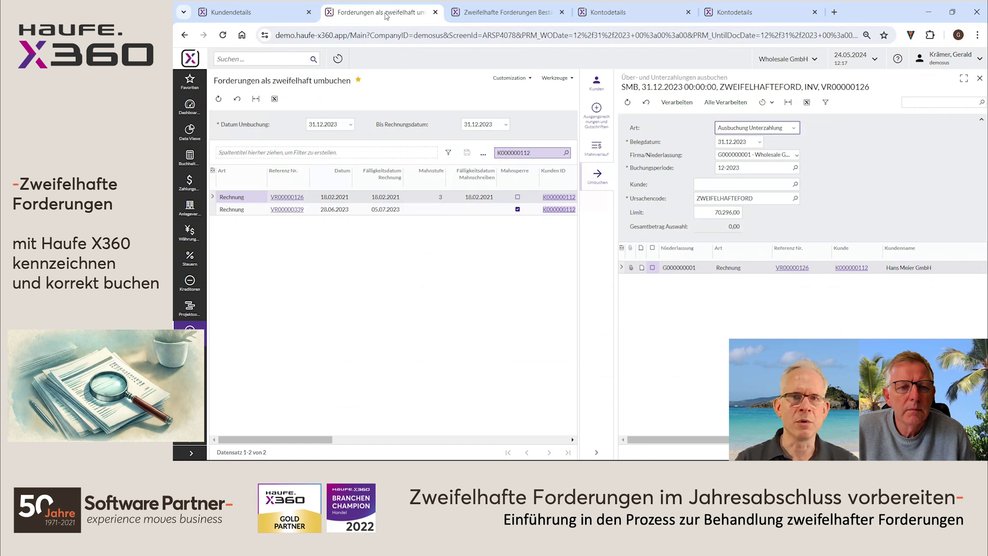
{"action": "left_click", "coordinate": [652, 268]}
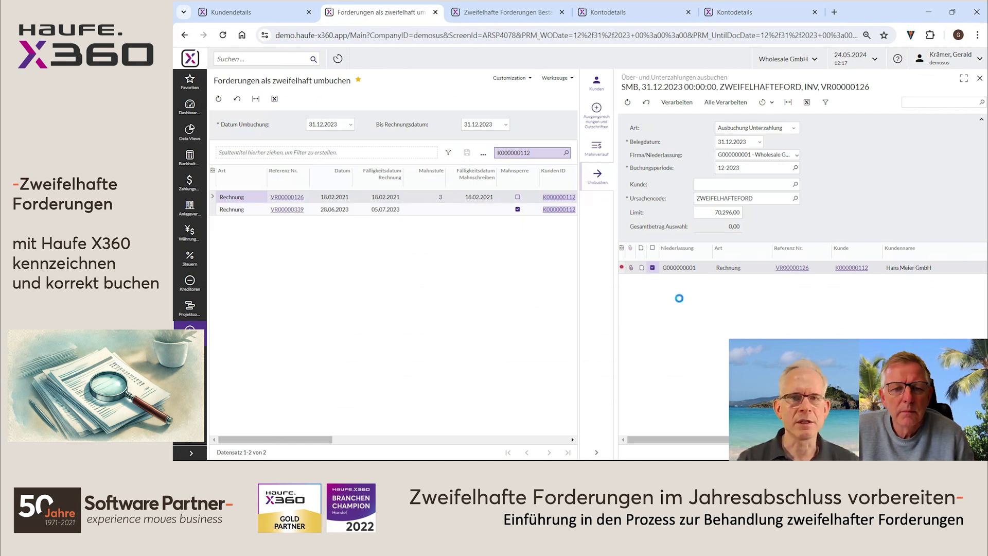
{"action": "left_click", "coordinate": [677, 102]}
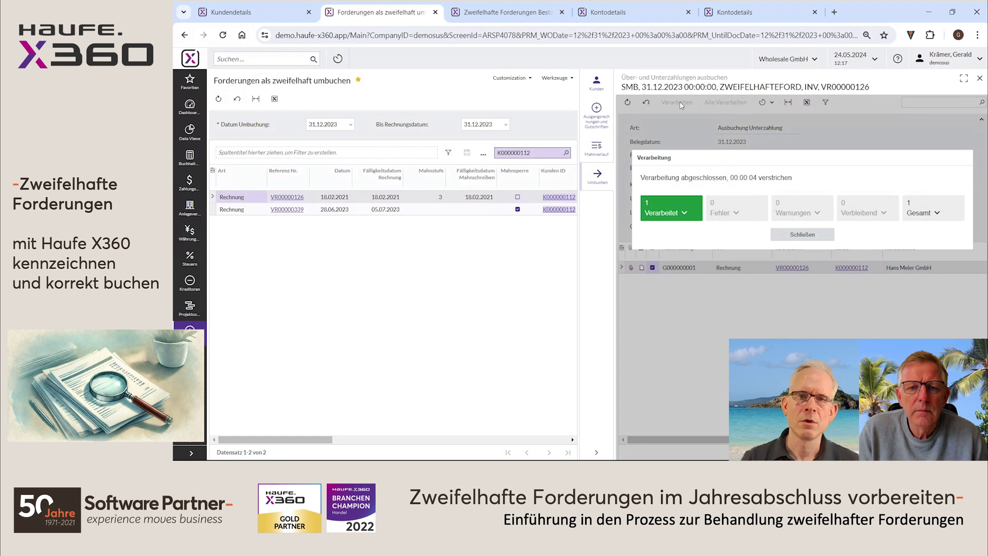
{"action": "left_click", "coordinate": [792, 237]}
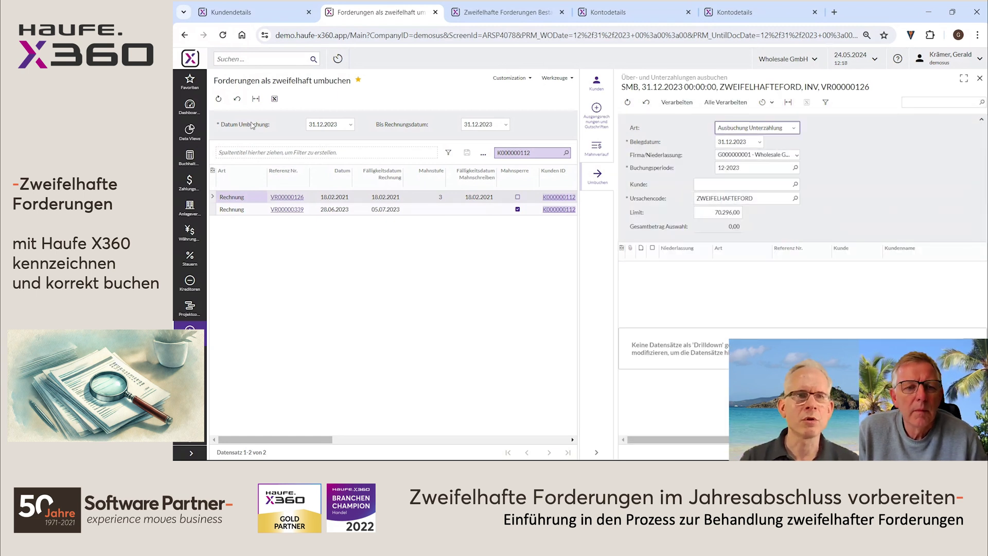
{"action": "left_click", "coordinate": [218, 99]}
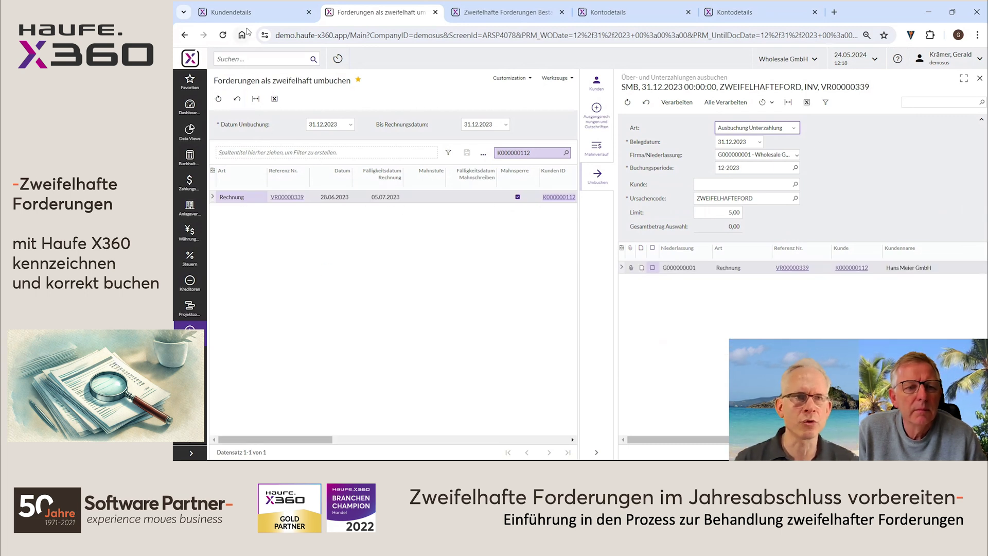
Refresh the customer's open items and the account details of ledger accounts 1200 and 1240 to verify the rebooking
{"action": "left_click", "coordinate": [247, 11]}
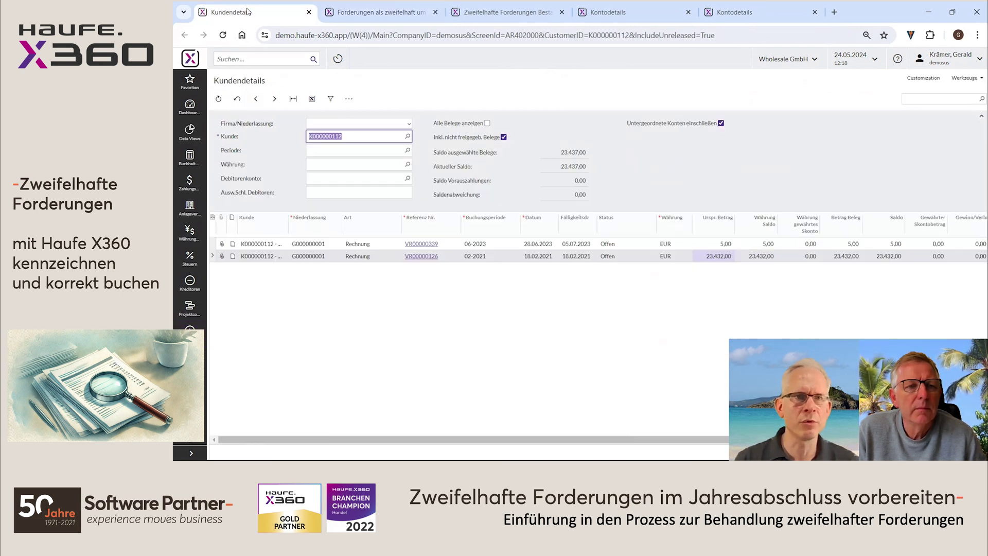
{"action": "left_click", "coordinate": [219, 99]}
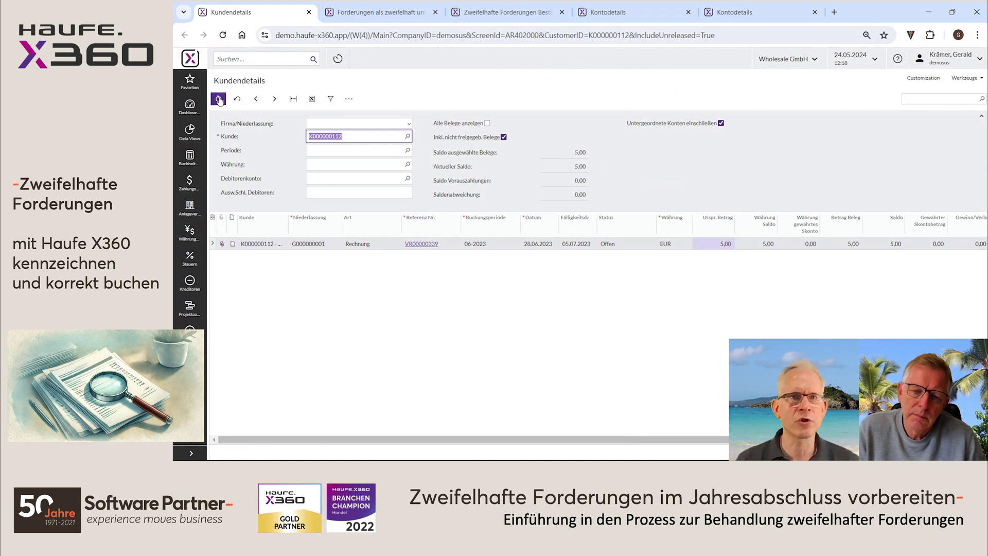
{"action": "left_click", "coordinate": [629, 16]}
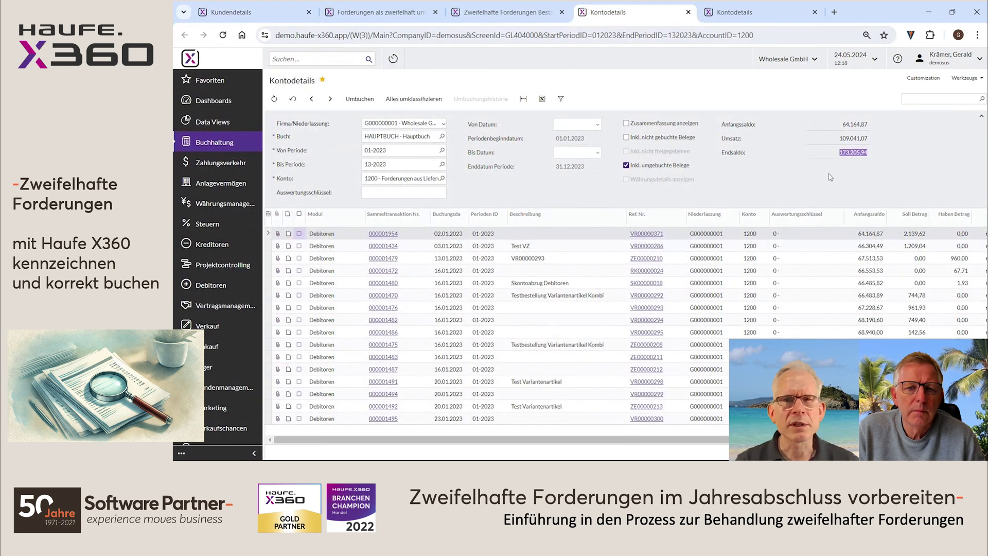
{"action": "left_click", "coordinate": [277, 99]}
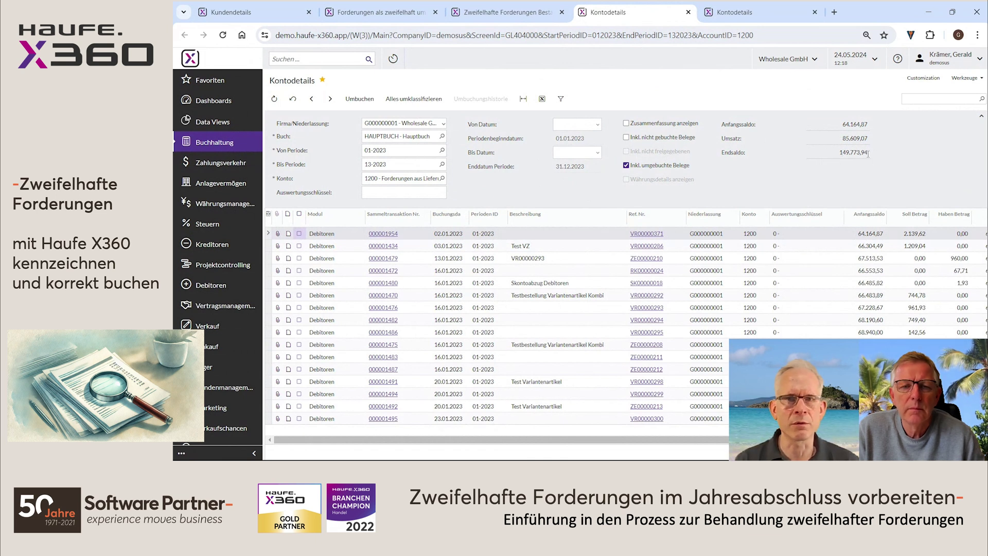
{"action": "left_click", "coordinate": [753, 15]}
{"action": "left_click", "coordinate": [269, 102]}
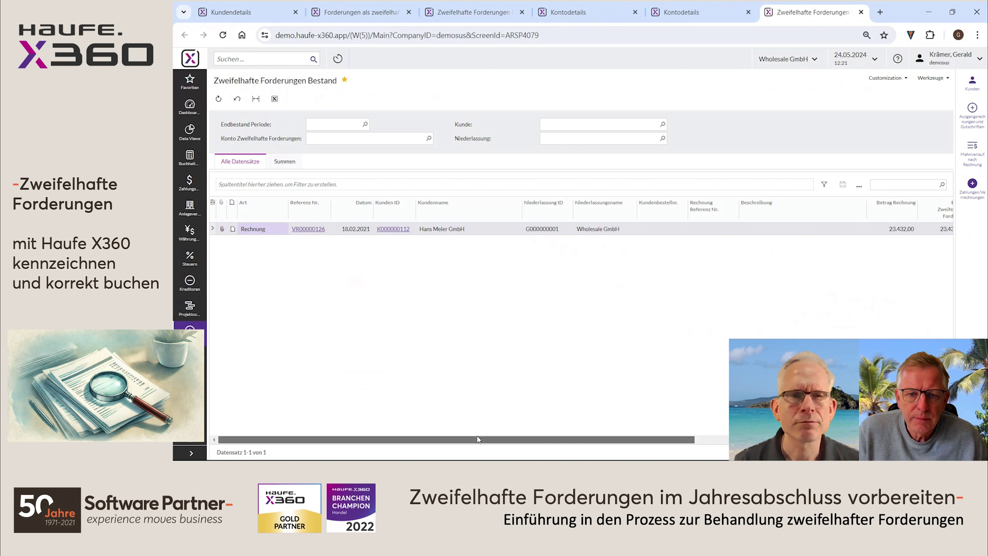
Open the rebooking document from the Zweifelhafte Forderungen Bestand list and reverse its application to the invoice
{"action": "left_click_drag", "start_coordinate": [474, 440], "coordinate": [726, 440]}
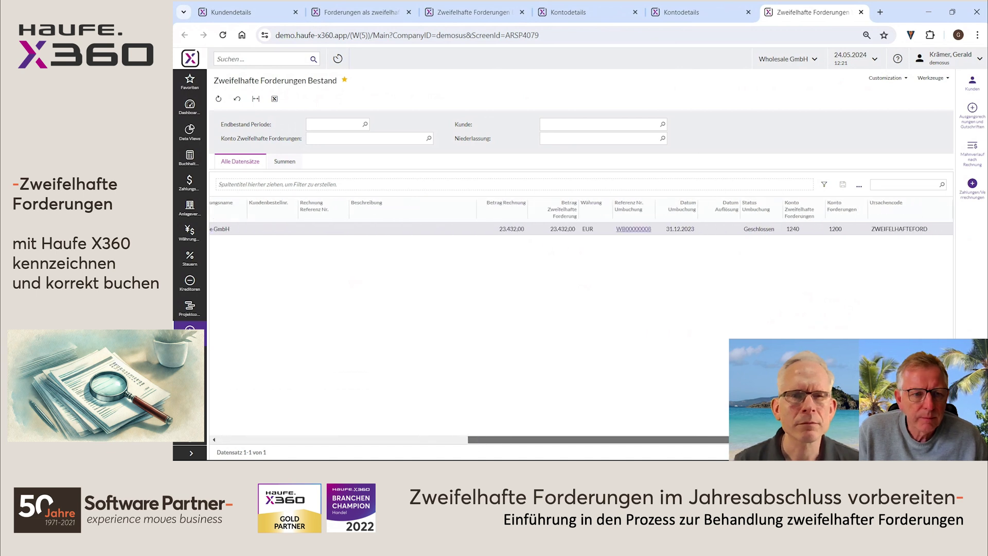
{"action": "left_click", "coordinate": [633, 230]}
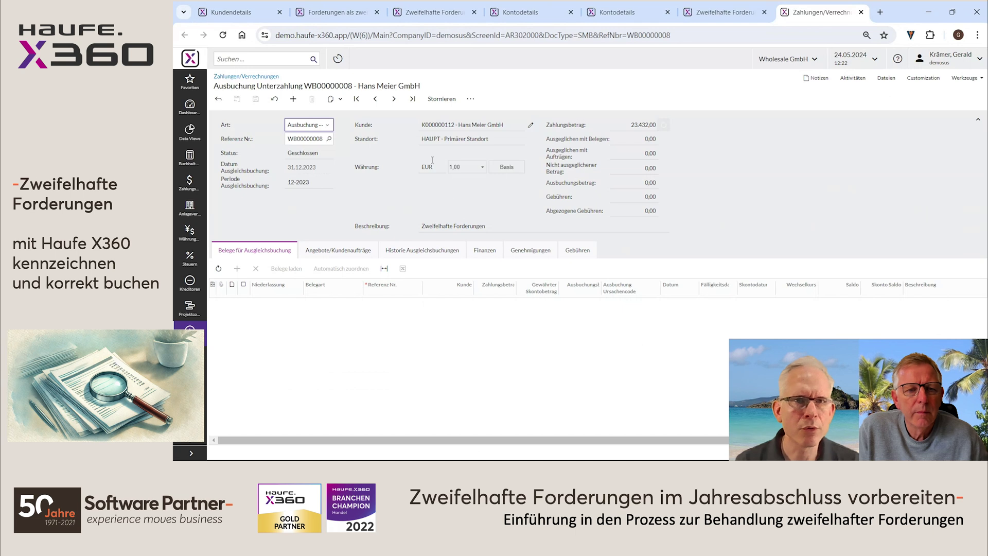
{"action": "left_click", "coordinate": [439, 98]}
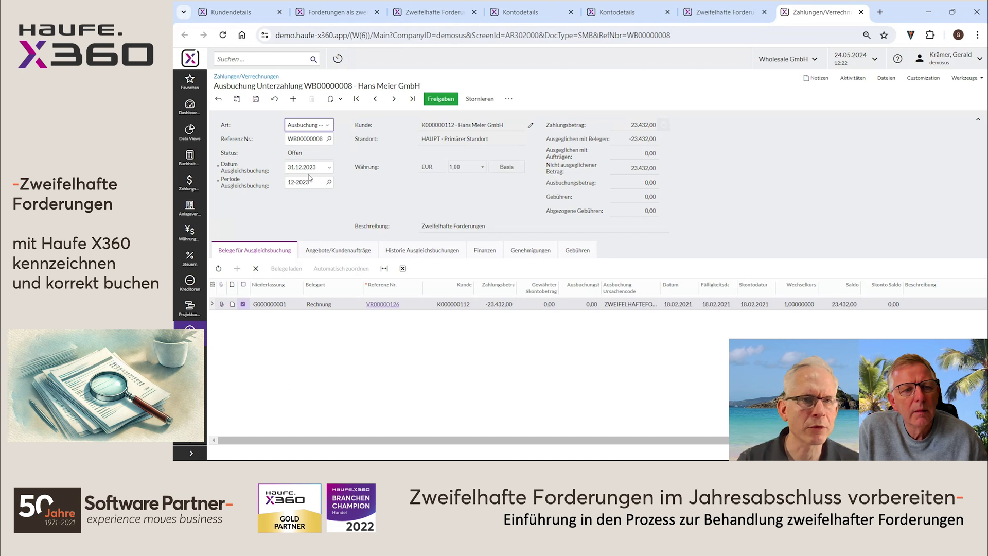
Set the reversal's application date to 24.05.2024 and release the document
{"action": "left_click", "coordinate": [288, 168]}
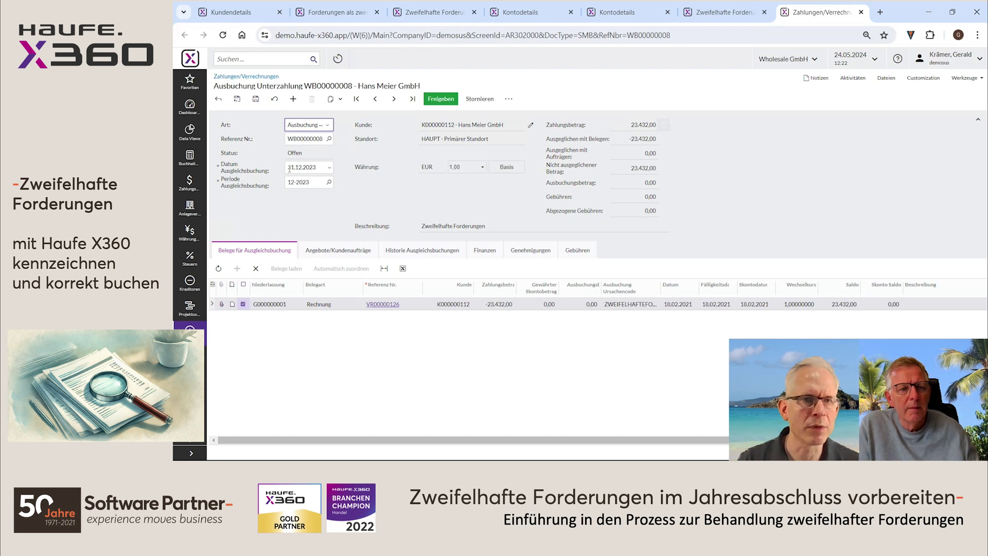
{"action": "left_click", "coordinate": [330, 167]}
{"action": "left_click", "coordinate": [295, 283]}
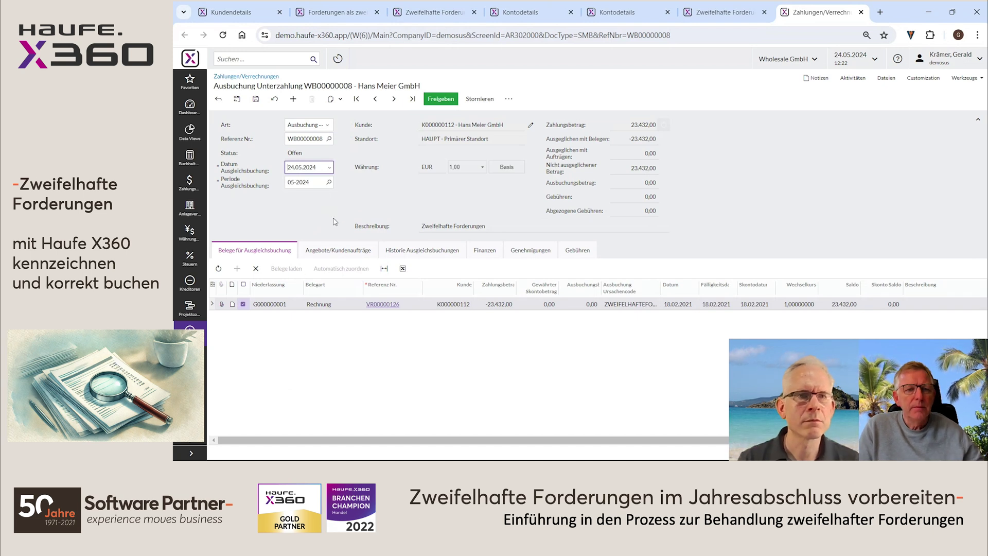
{"action": "left_click", "coordinate": [439, 99]}
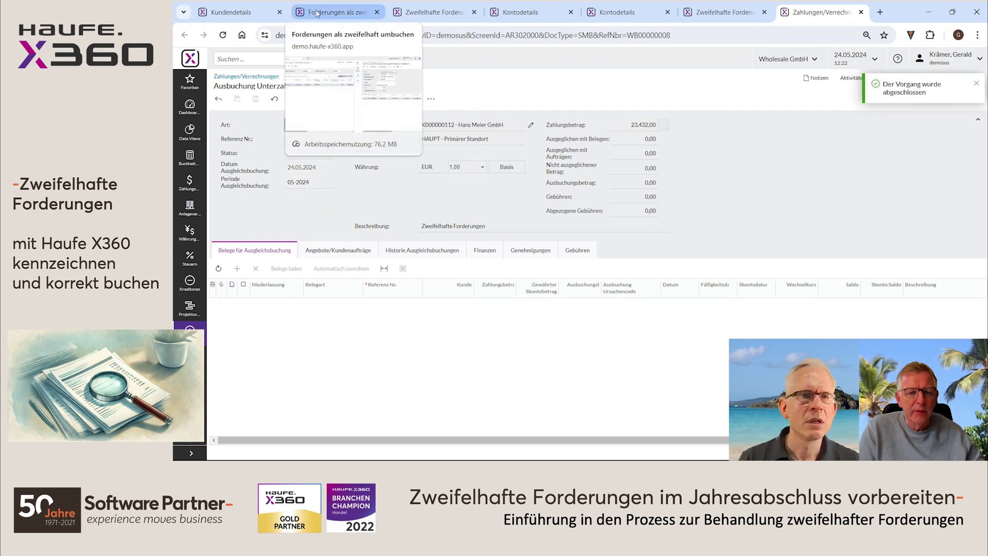
Open the customer's invoice dated 18.02.2021 from Kundendetails and create a Forderungsausfall credit note from it
{"action": "left_click", "coordinate": [252, 14]}
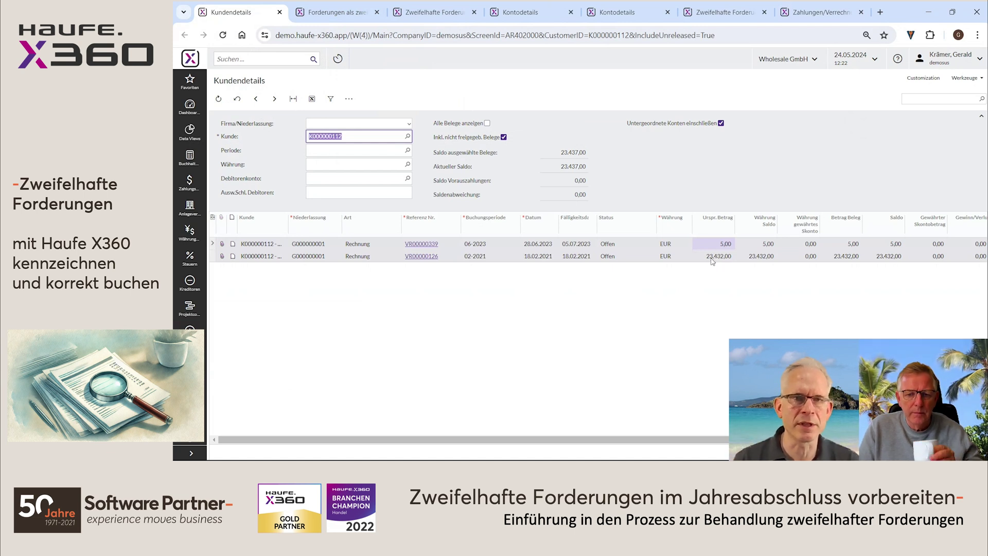
{"action": "left_click", "coordinate": [424, 257]}
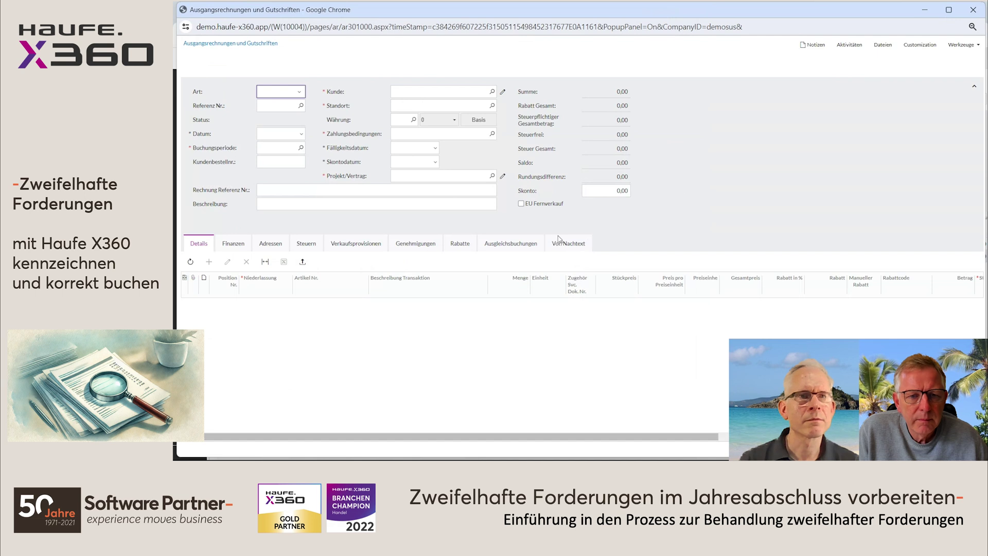
{"action": "left_click", "coordinate": [418, 66]}
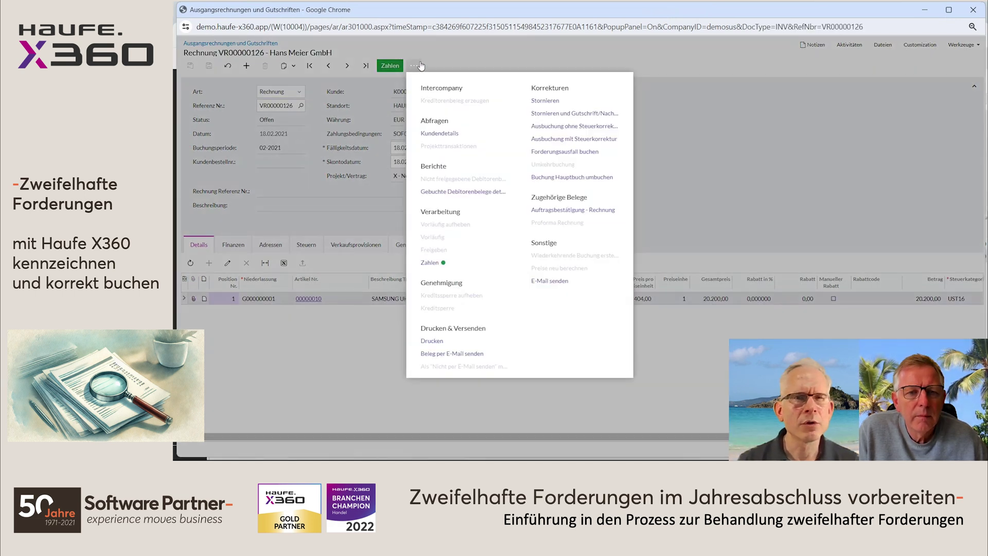
{"action": "left_click", "coordinate": [609, 154]}
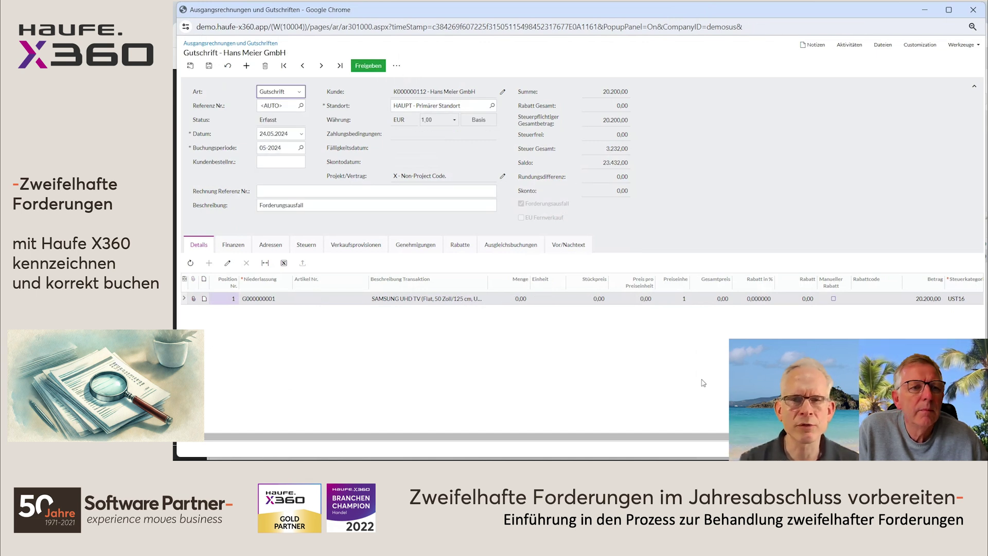
Check the credit note's line account and tax details, release the credit note and close its window
{"action": "left_click_drag", "start_coordinate": [708, 436], "coordinate": [860, 436]}
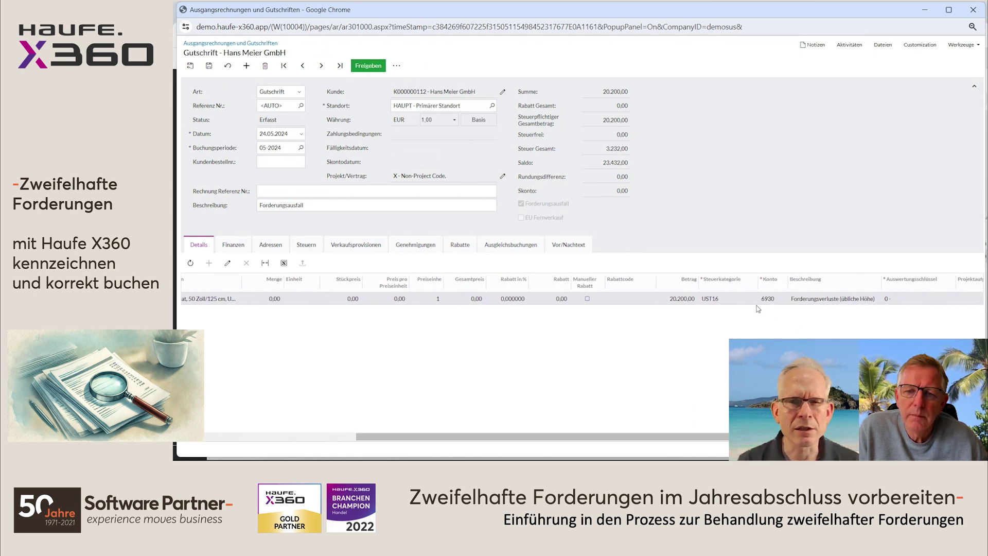
{"action": "left_click_drag", "start_coordinate": [704, 437], "coordinate": [552, 446]}
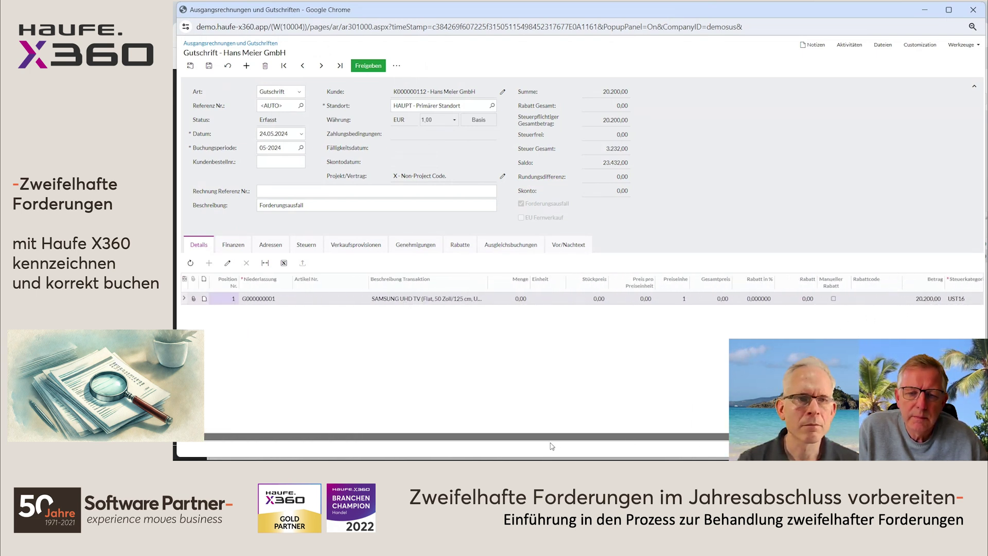
{"action": "left_click", "coordinate": [306, 245]}
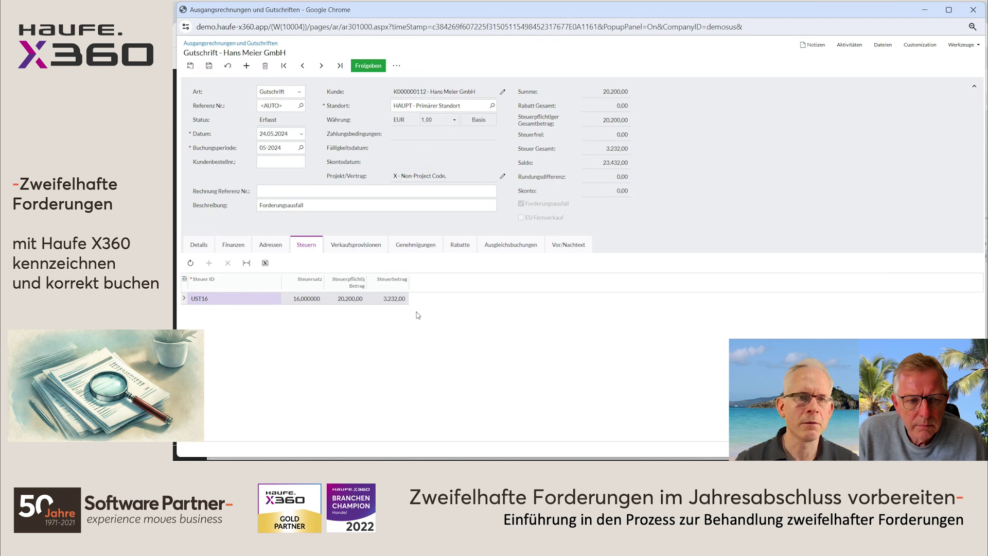
{"action": "left_click", "coordinate": [374, 68]}
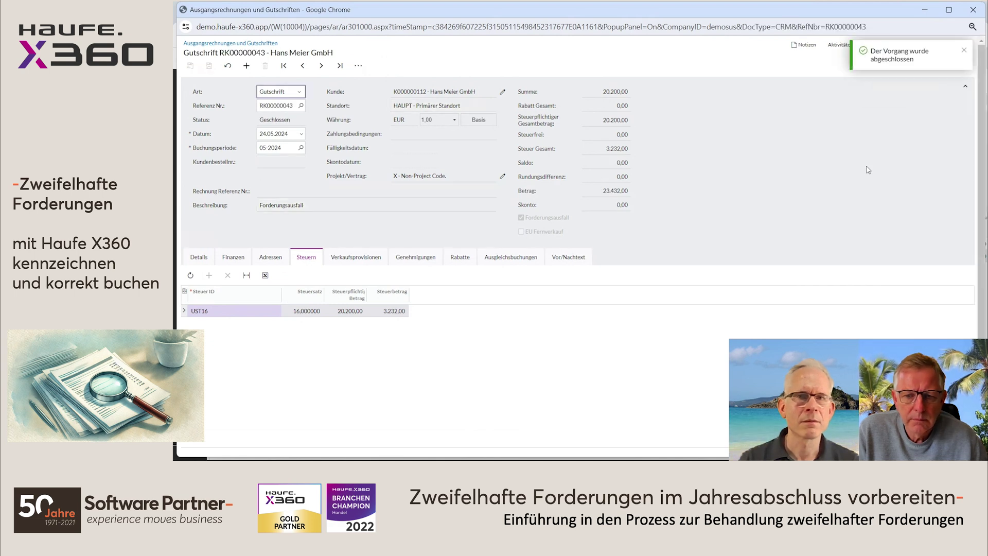
{"action": "left_click", "coordinate": [973, 10]}
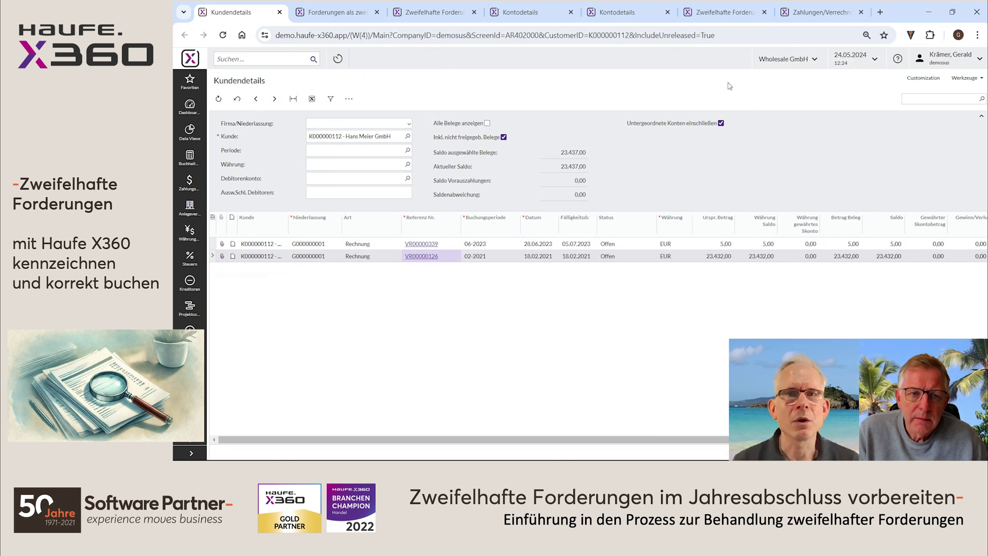
Refresh the Zweifelhafte Forderungen Bestand list and view its holdings for the closing period 13-2023
{"action": "left_click", "coordinate": [719, 15]}
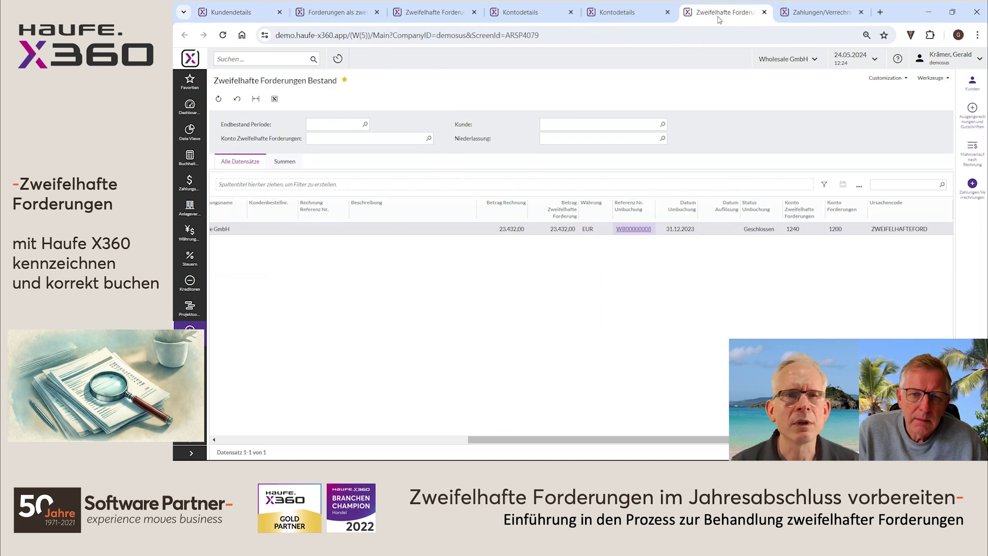
{"action": "left_click", "coordinate": [218, 100]}
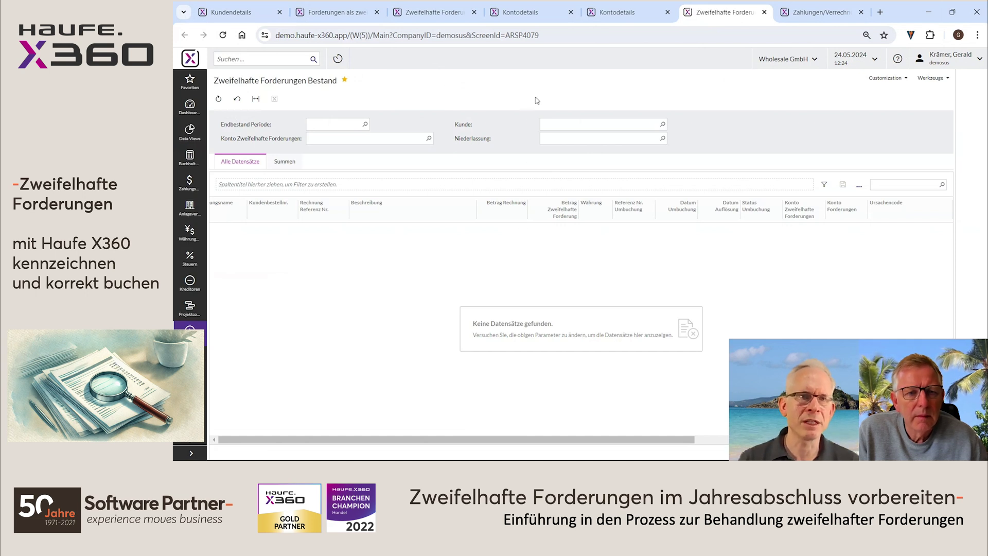
{"action": "left_click", "coordinate": [365, 125]}
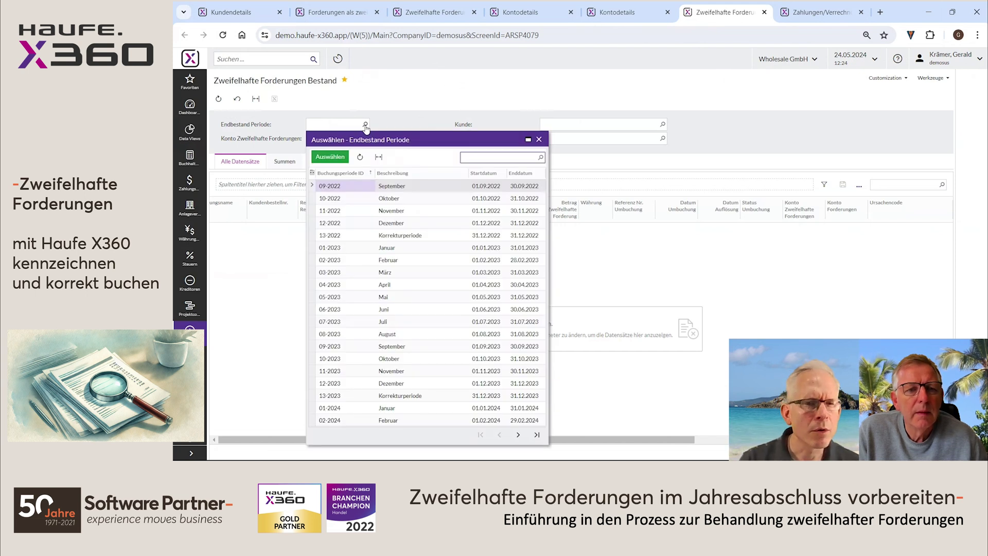
{"action": "left_click", "coordinate": [350, 396]}
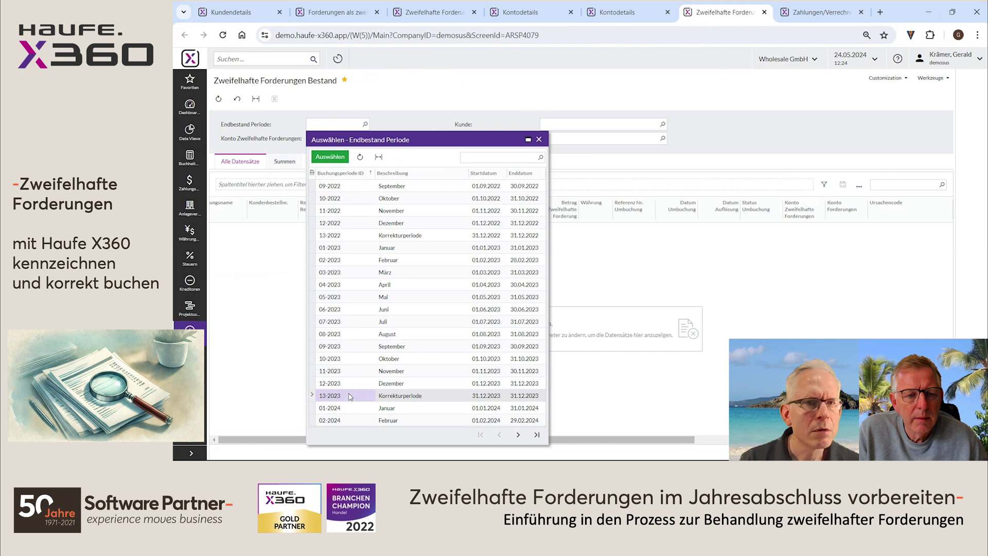
{"action": "double_click", "coordinate": [350, 397]}
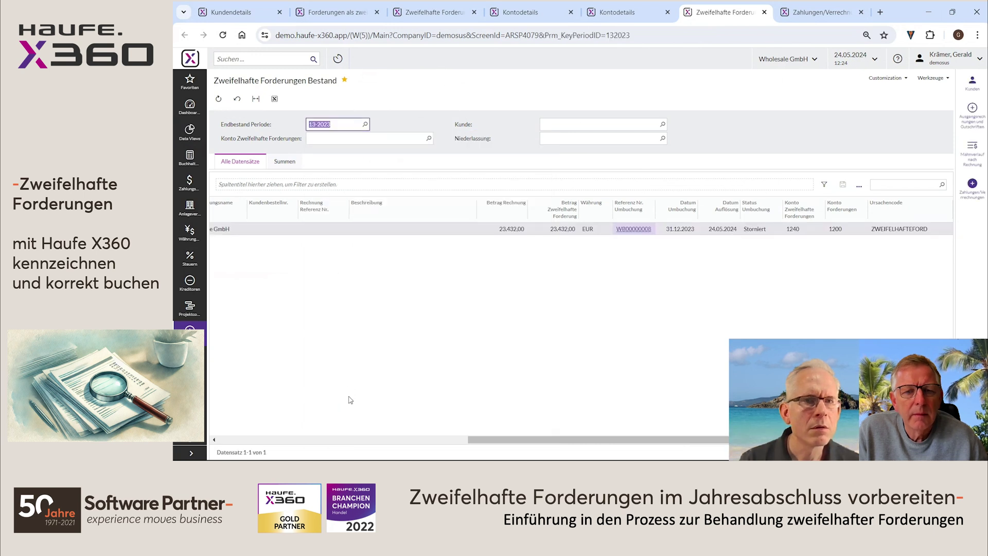
{"action": "left_click", "coordinate": [313, 441]}
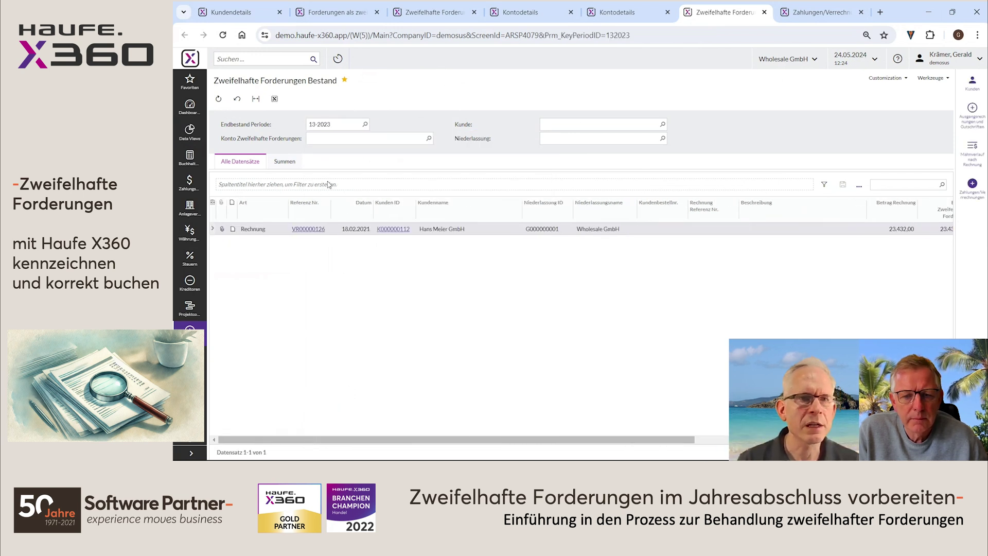